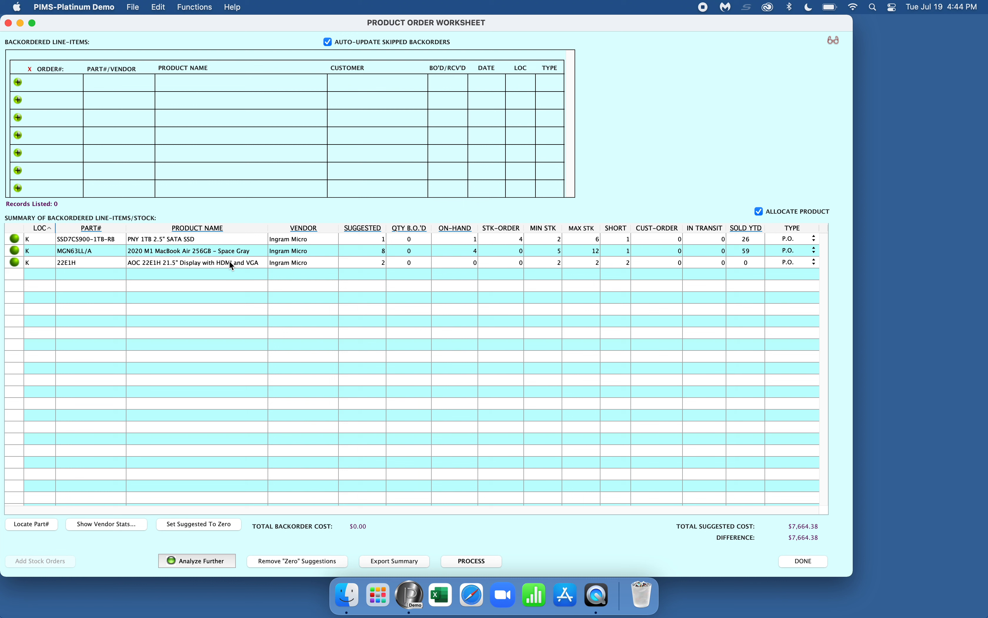
Change the MacBook Air suggested quantity to 6 and the SSD's to 2, then process the three products.
click(383, 254)
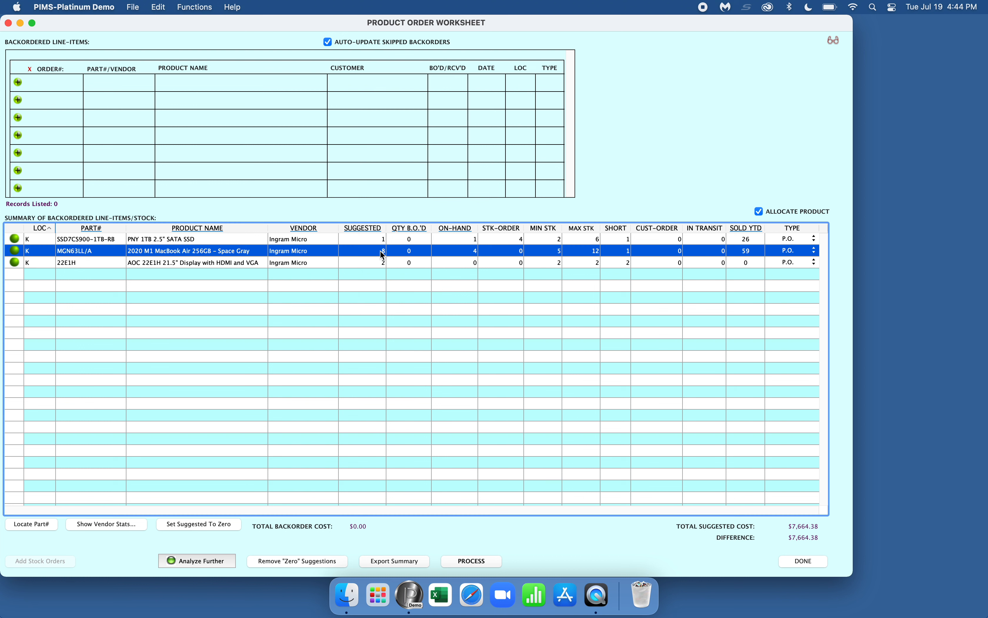
click(383, 254)
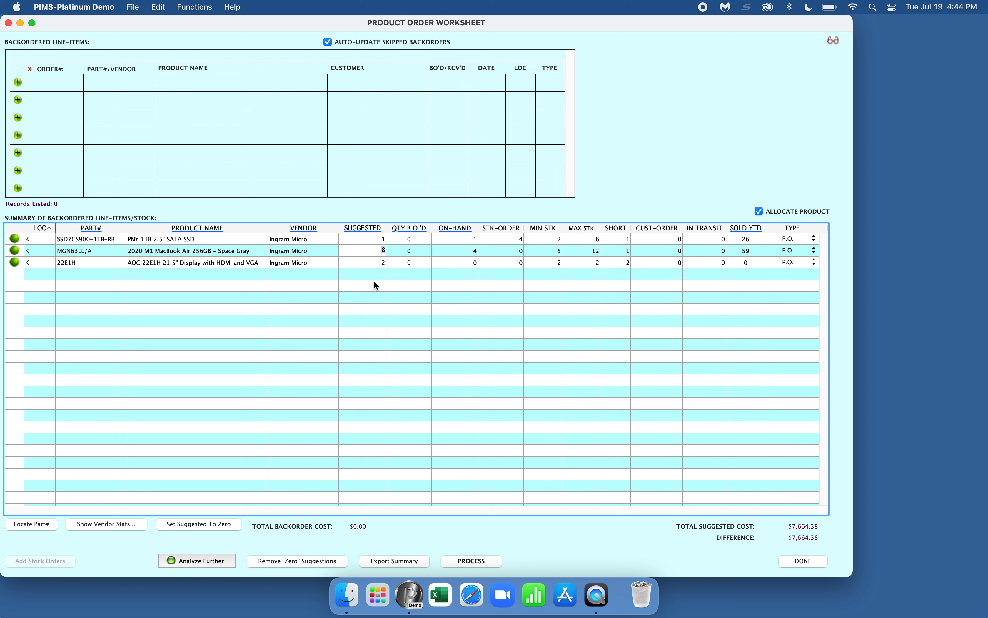
click(384, 241)
click(384, 241)
text(2)
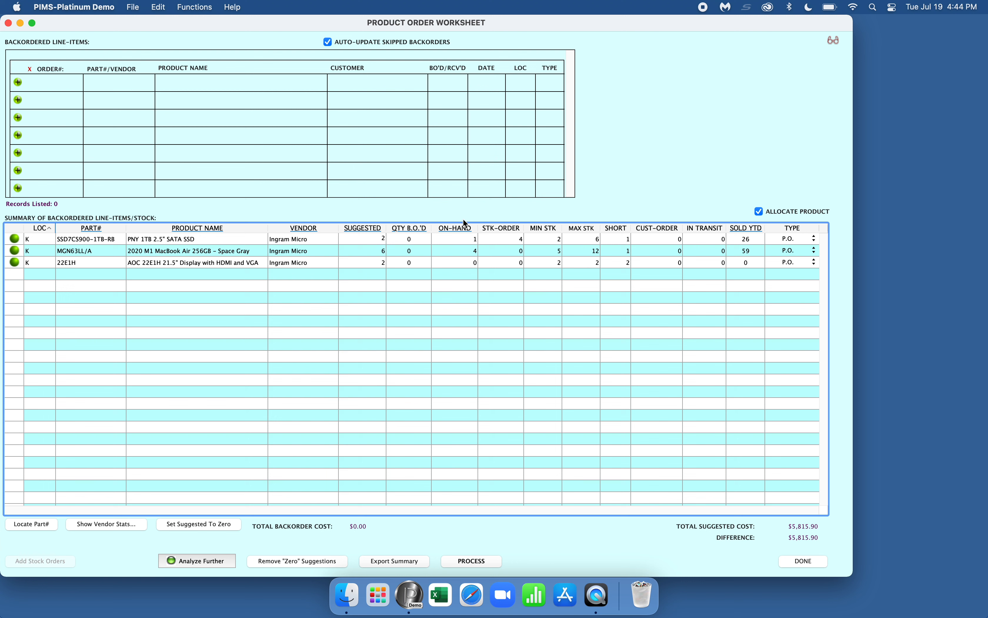
click(471, 559)
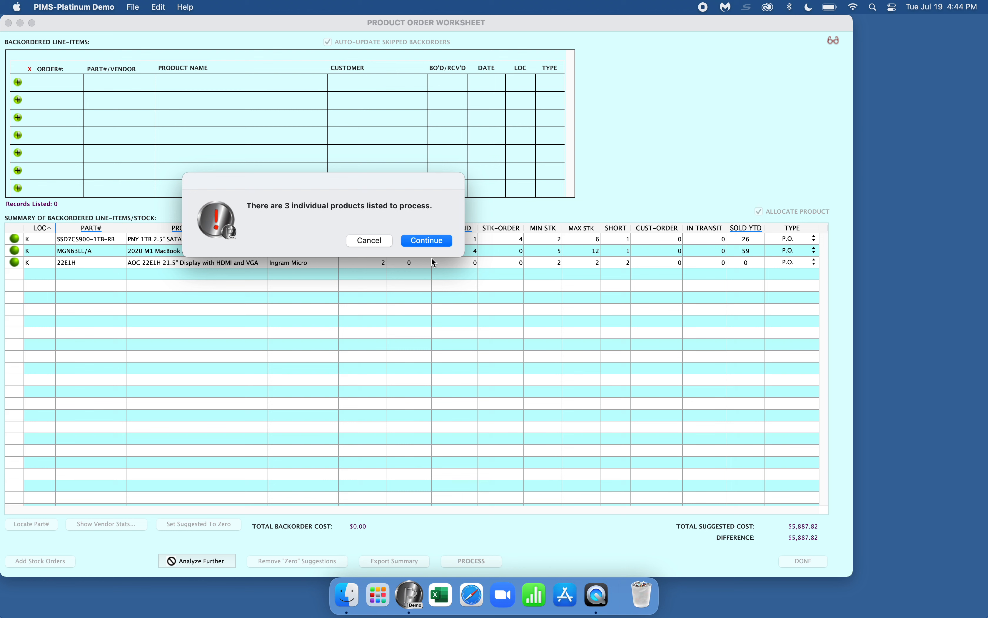
Continue processing the three products to generate Ingram Micro PO 124234-K.
click(426, 241)
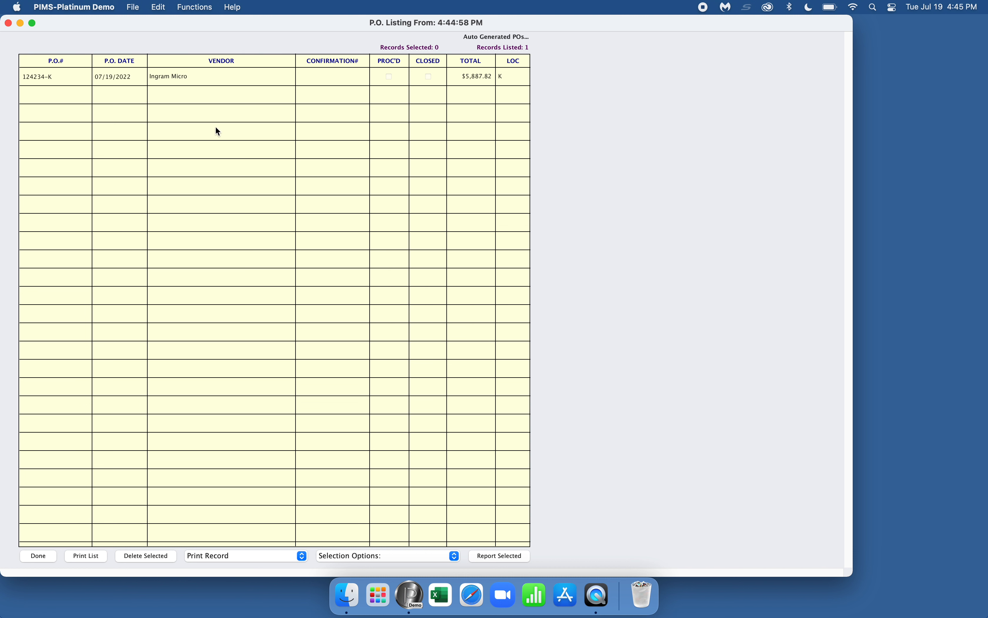
Open PO 124234-K, enter your initials as Entered By, and view its three line items.
double_click(206, 77)
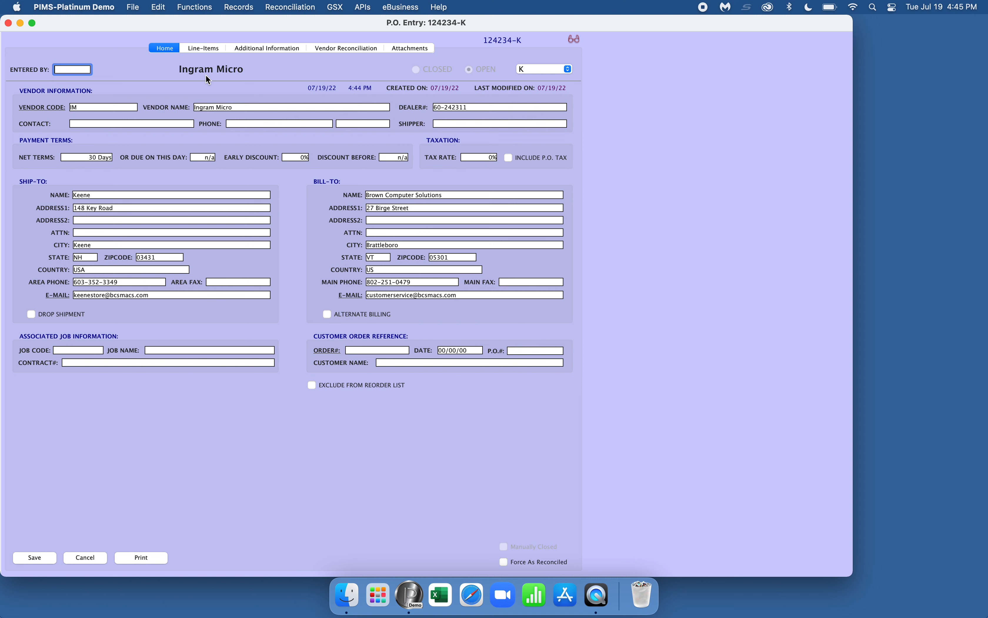
text(PAB)
key(Tab)
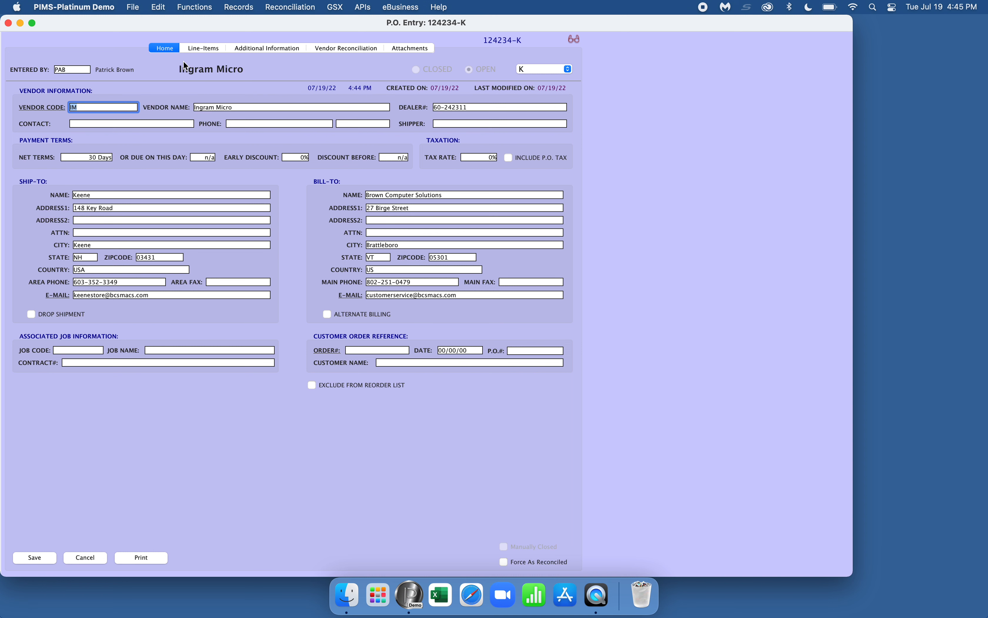
click(213, 48)
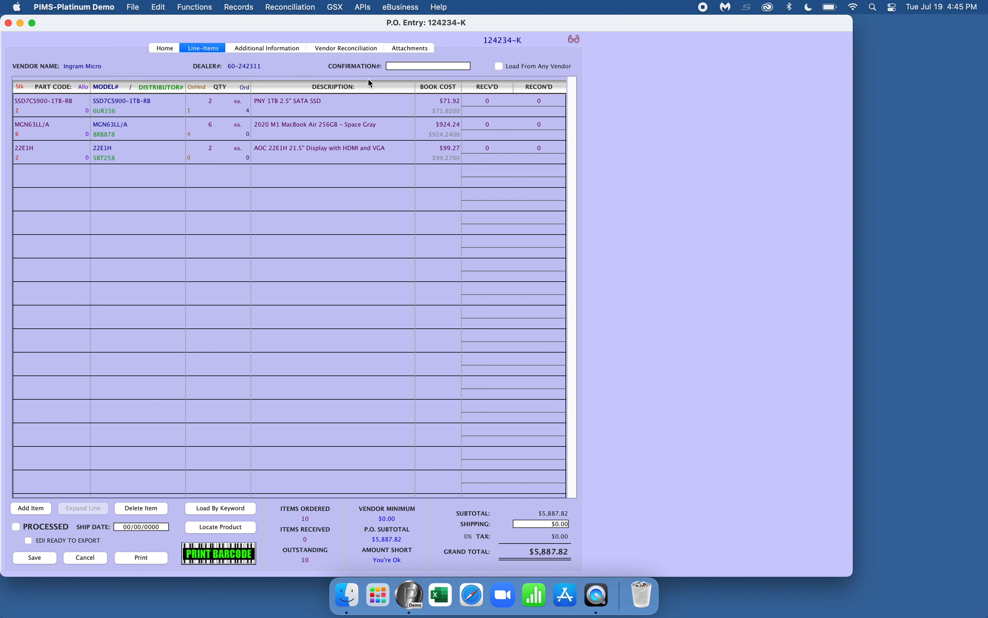
Mark PO 124234-K as processed and upload it to Ingram Micro's system.
click(40, 529)
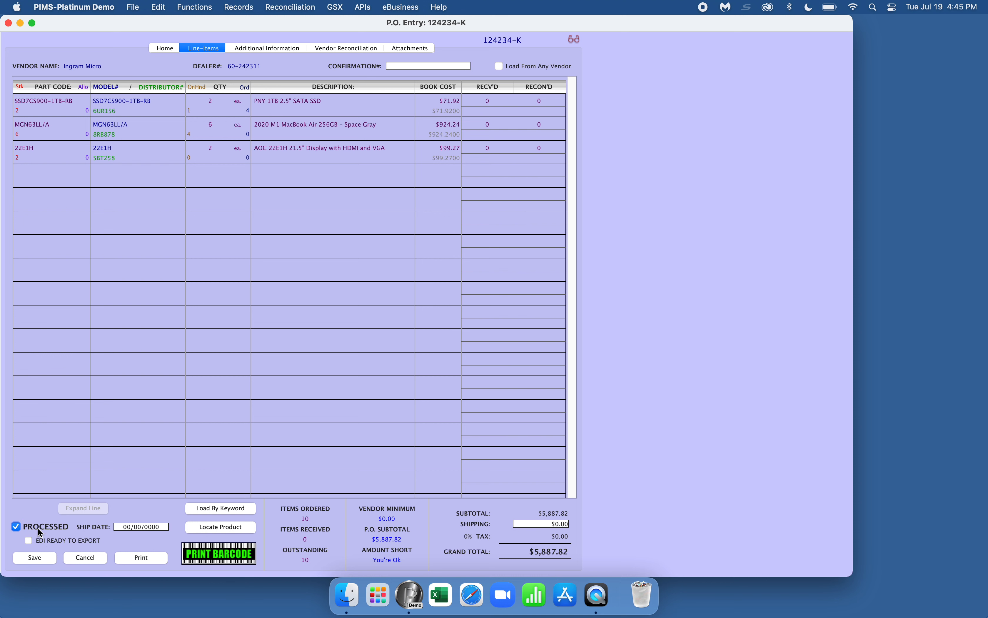
click(364, 8)
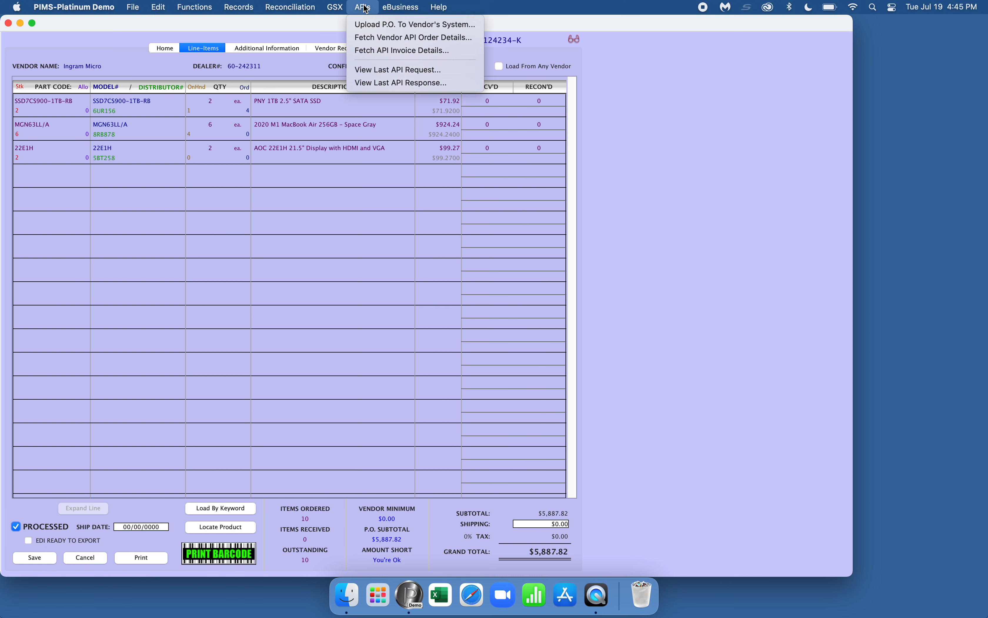
click(368, 24)
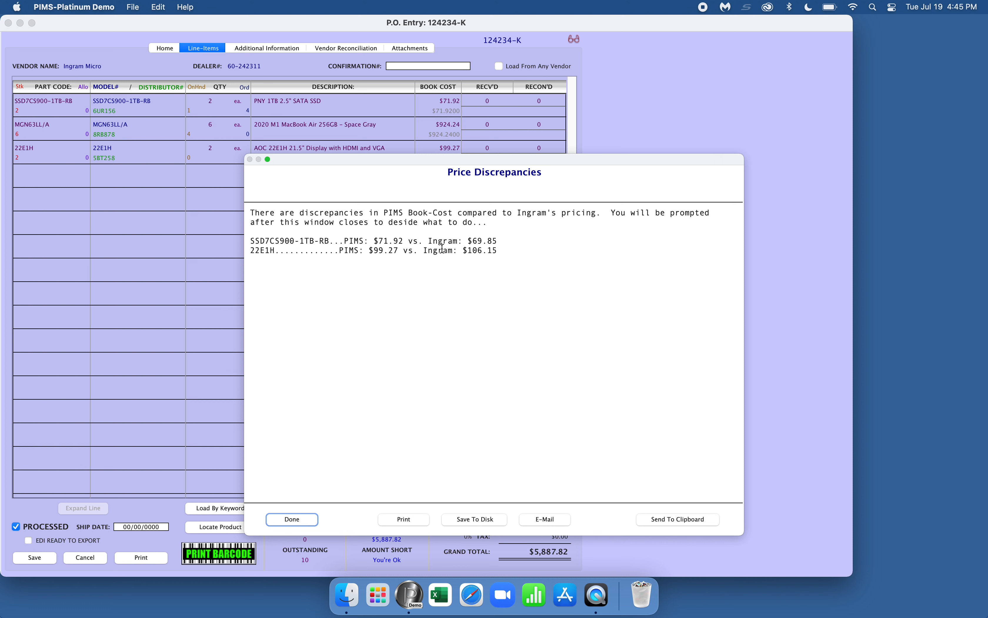
Accept Ingram's $69.85 SSD and $106.15 display prices on both the PO and inventory.
click(292, 518)
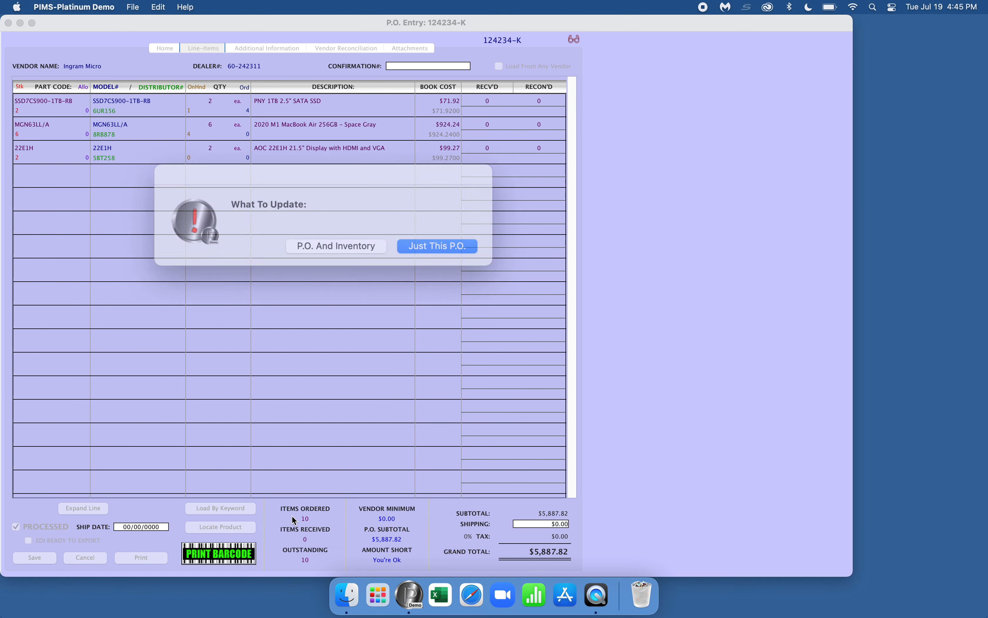
click(333, 243)
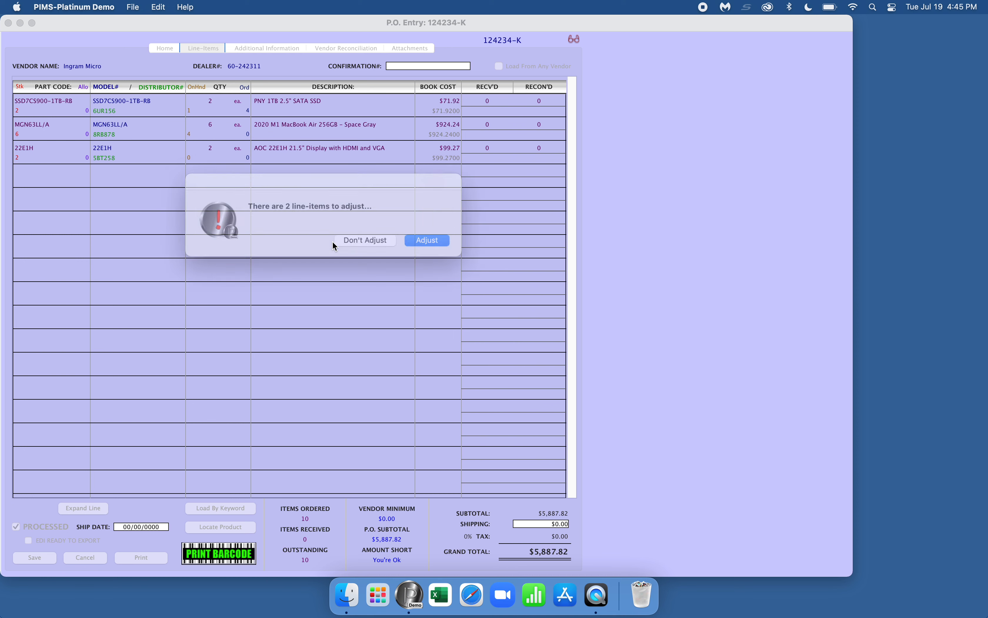
click(431, 240)
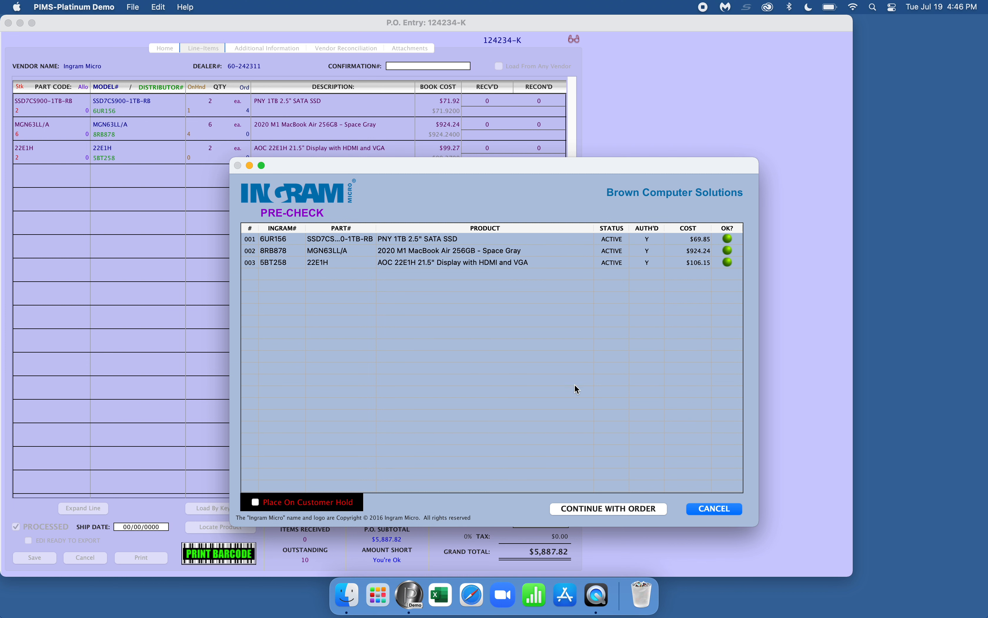
Complete the Ingram upload on Ingram Net Terms, letting Ingram choose the shipping carrier.
click(601, 507)
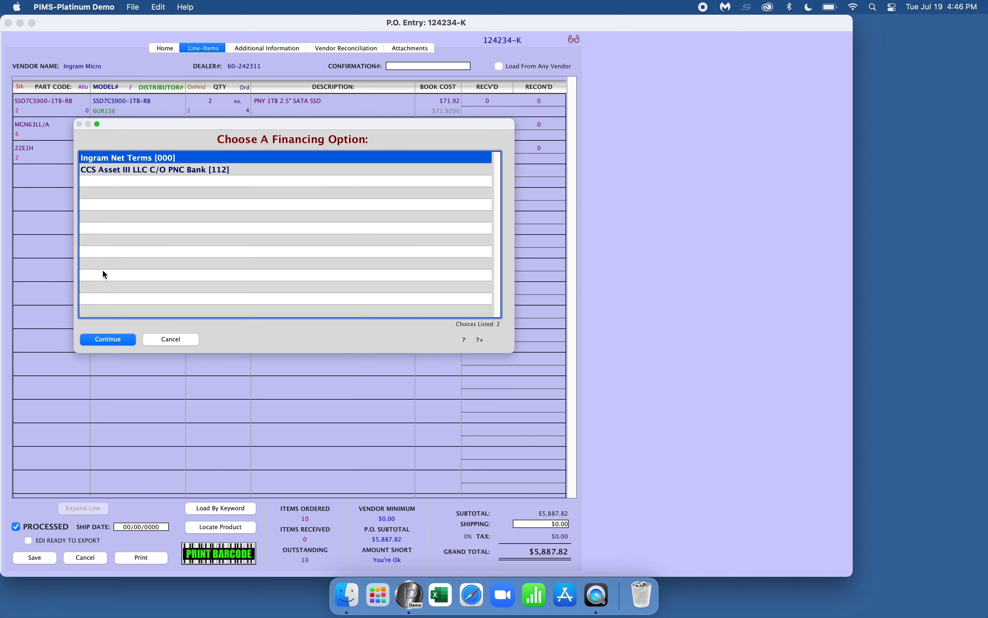
click(97, 346)
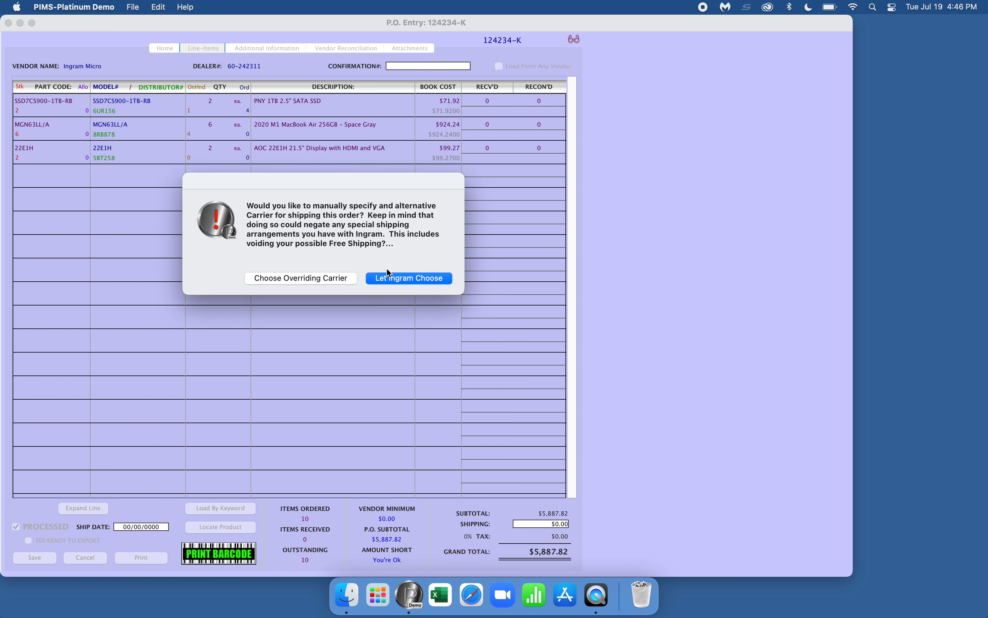
click(394, 279)
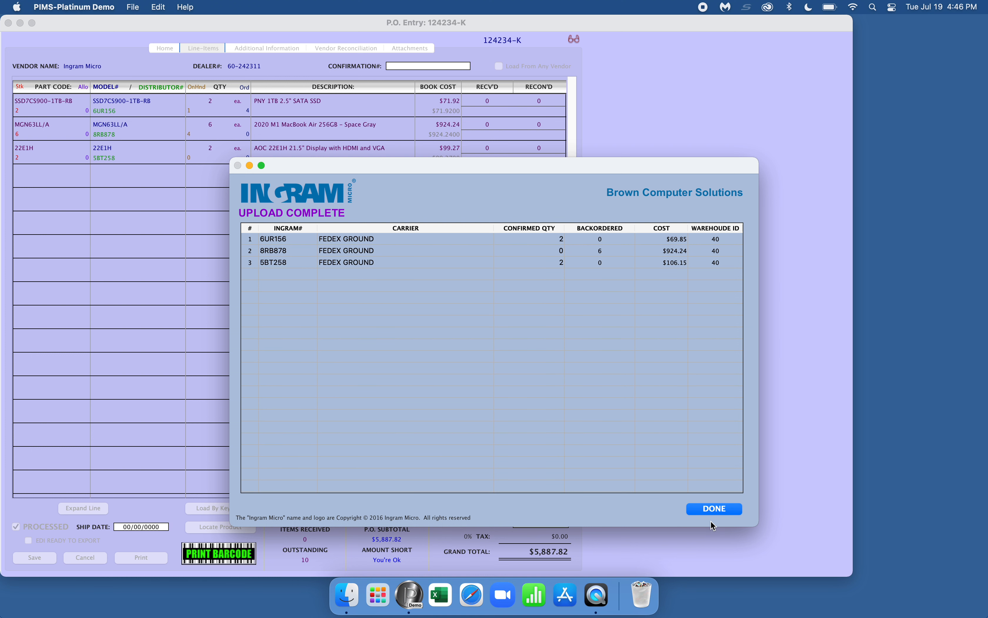
click(709, 511)
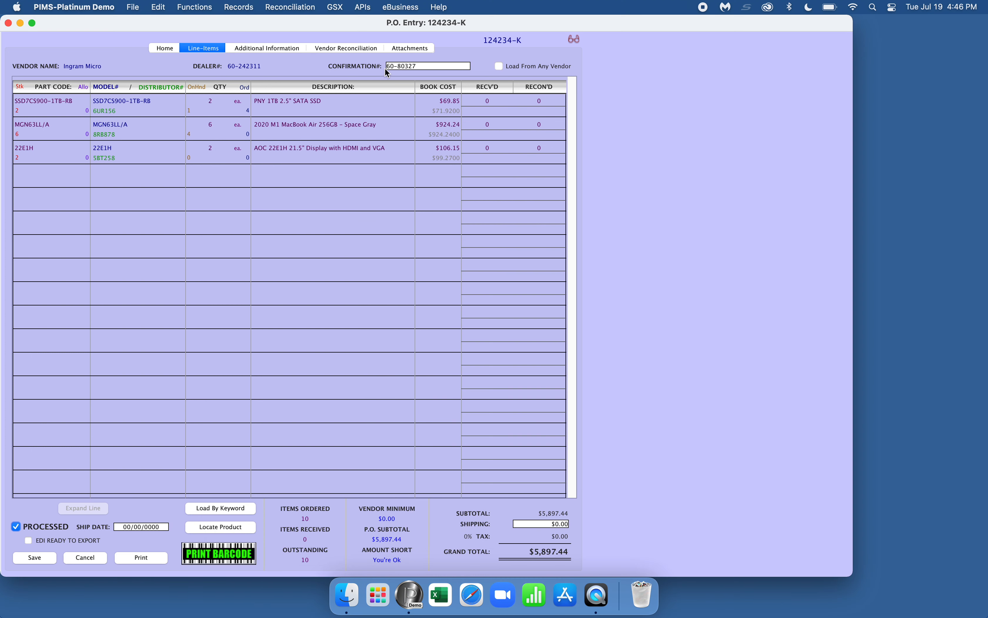
Save the confirmed PO 124234-K and close the P.O. listing.
click(413, 64)
drag(413, 64, 373, 65)
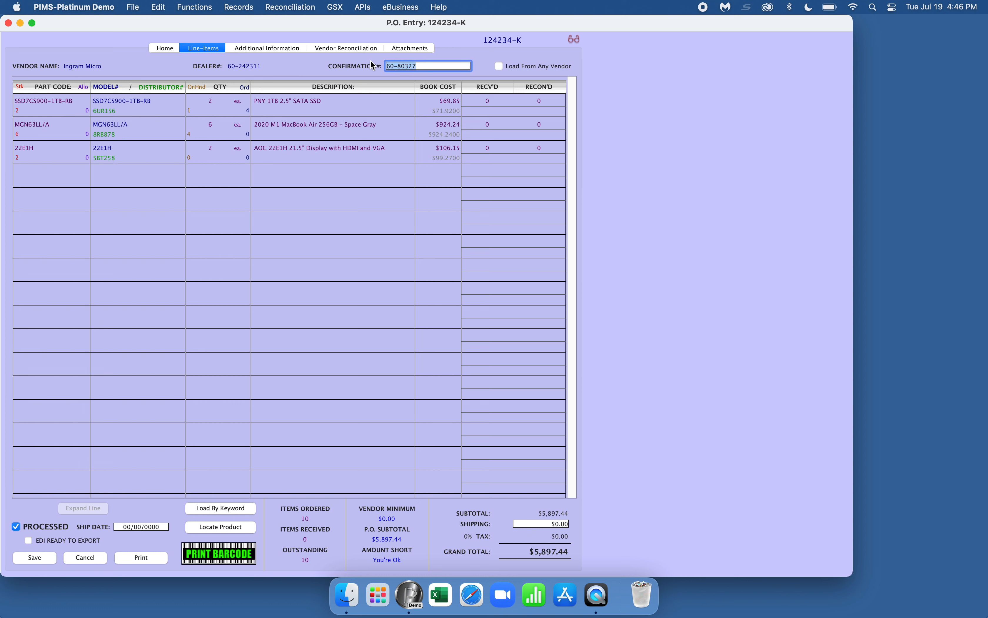
click(42, 558)
click(39, 556)
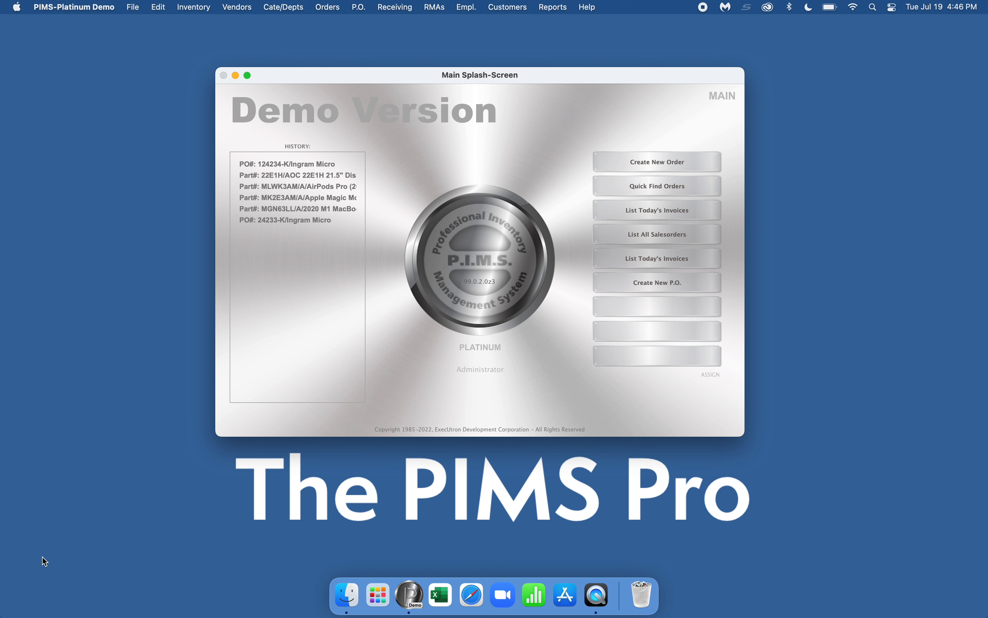
Start a new sales order with salesperson initials and attach the existing customer record as bill-to.
key(super+n)
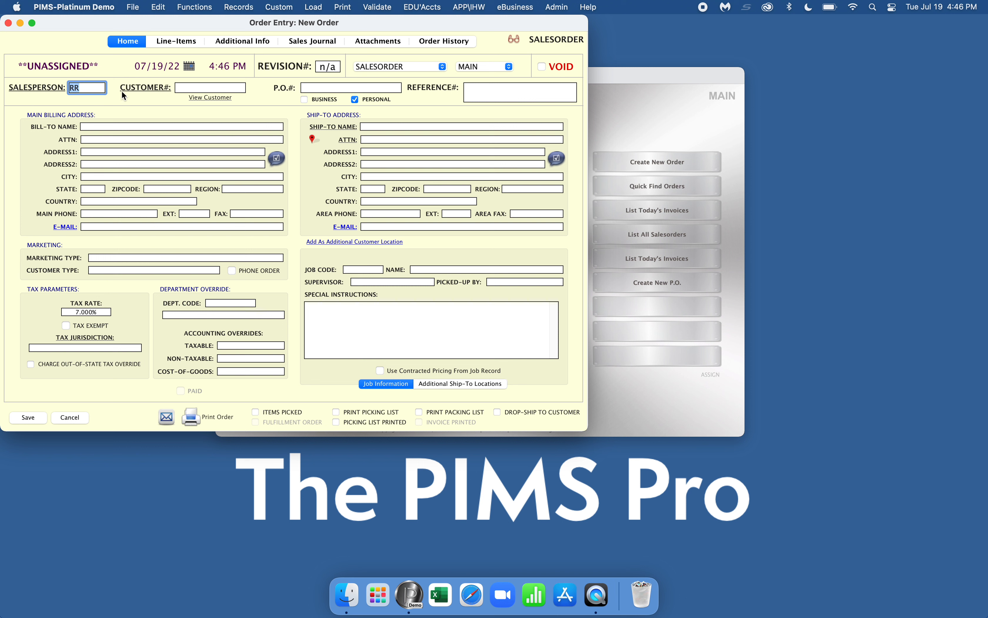
text(PAB)
key(Tab)
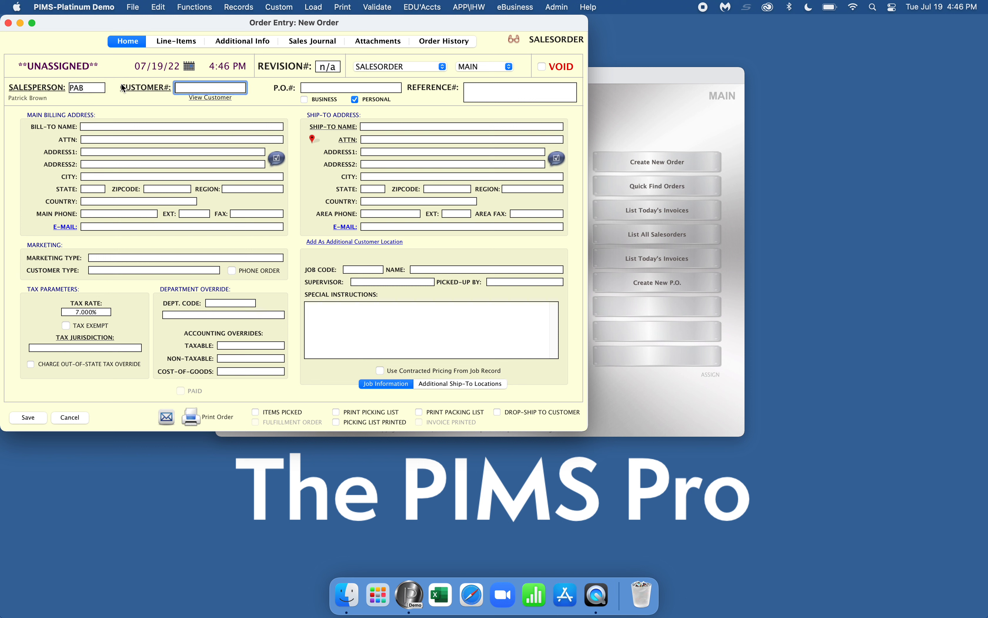
click(108, 125)
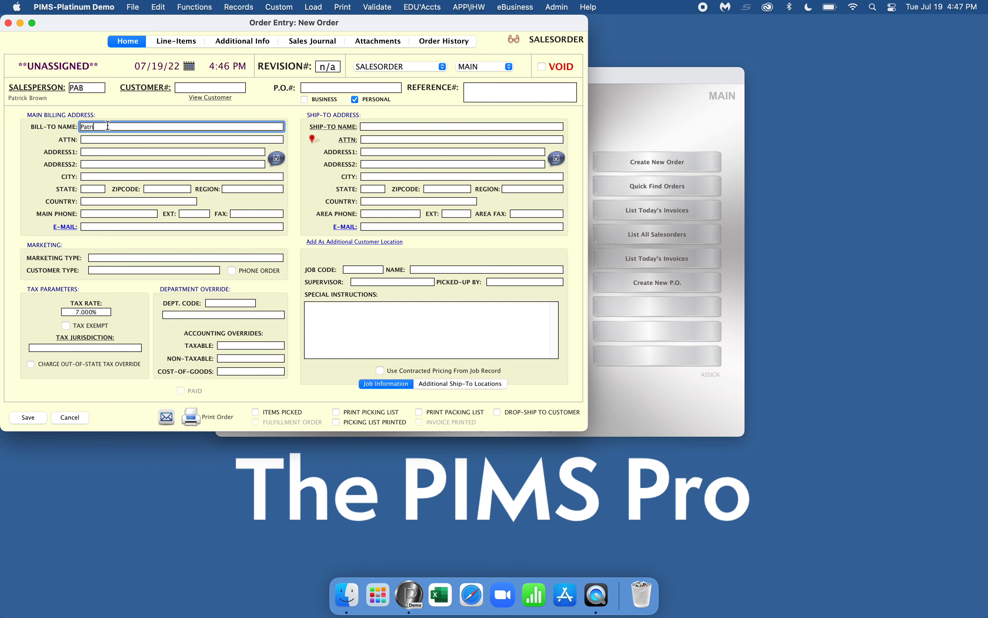
key(Tab)
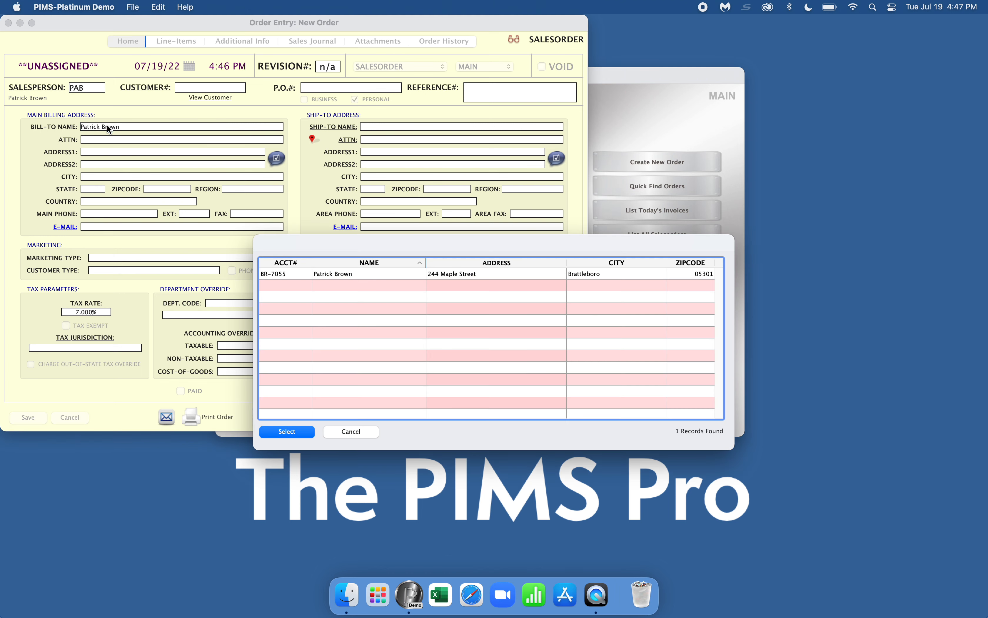
double_click(326, 272)
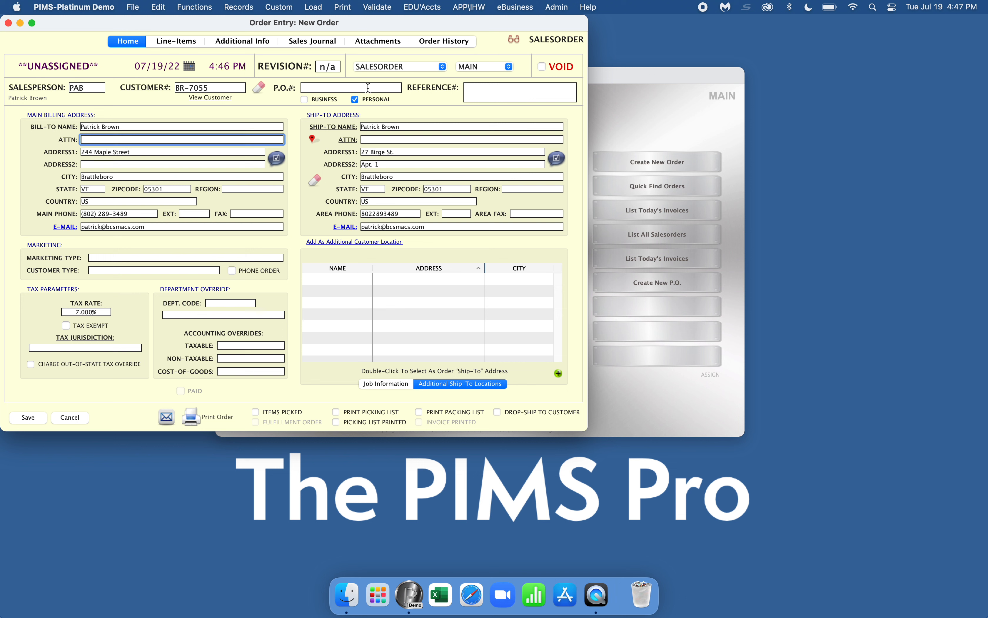
Set the sales order's location to K with 0% tax.
click(470, 67)
click(470, 81)
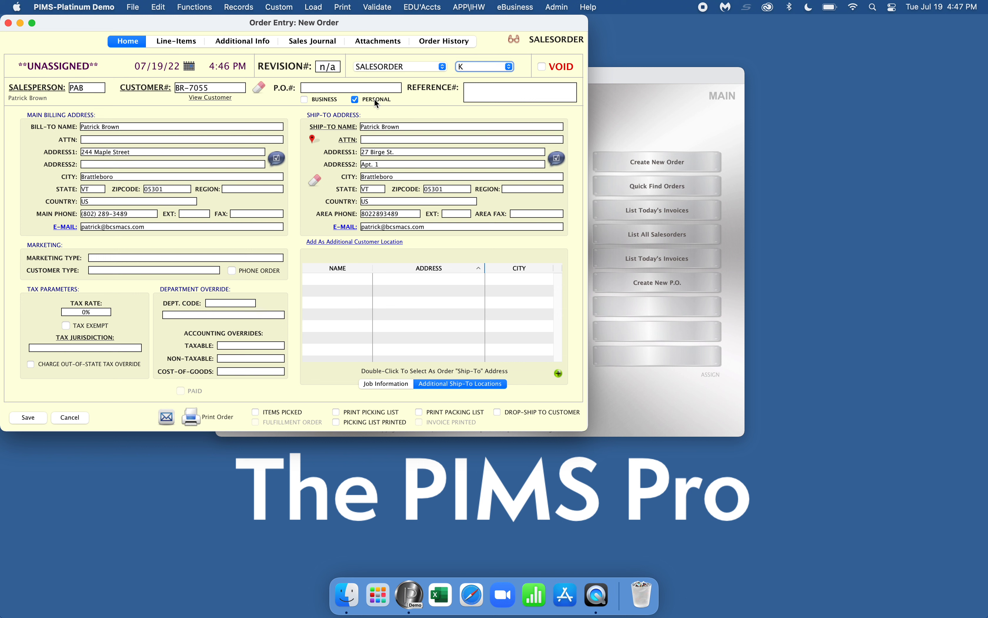
click(182, 43)
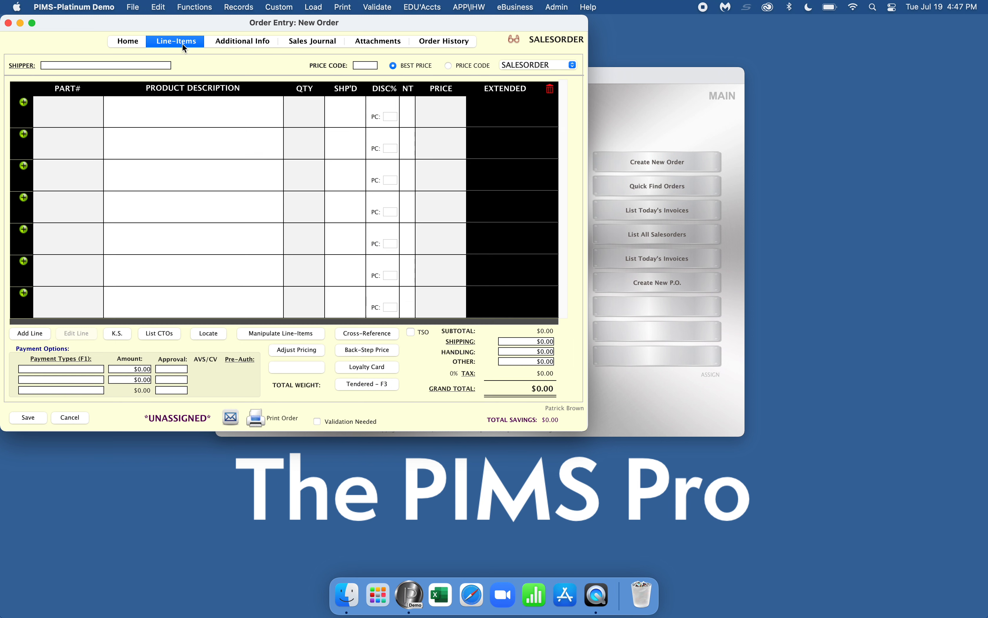
Add line 001 as the 12.9-inch iPad Pro Wi-Fi 256GB Space Gray (MHNH3LL/A), skipping accessories.
click(31, 333)
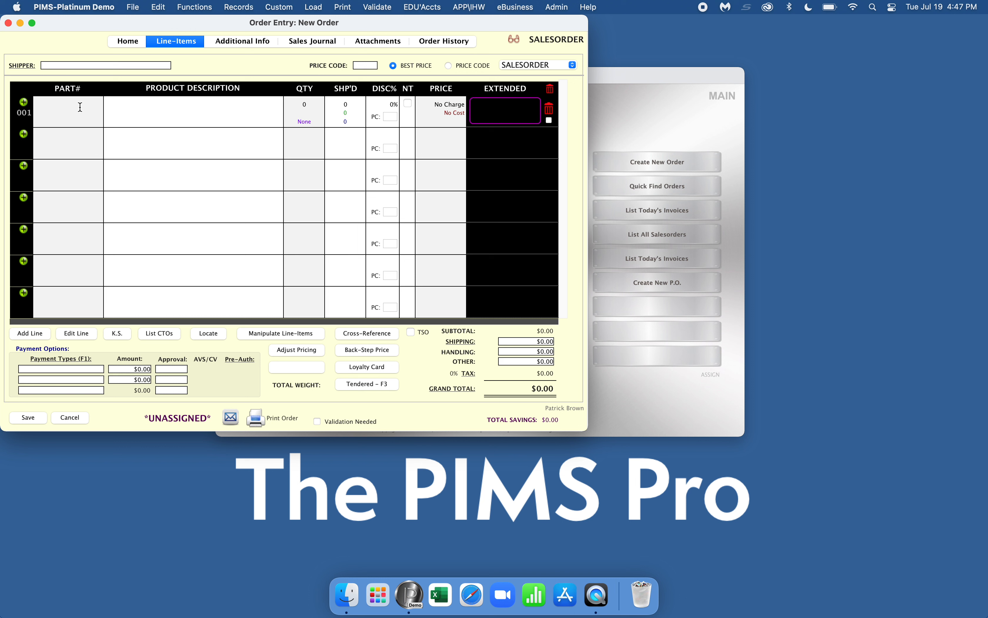
click(116, 109)
text(ipad pro 12.9 2556)
key(Return)
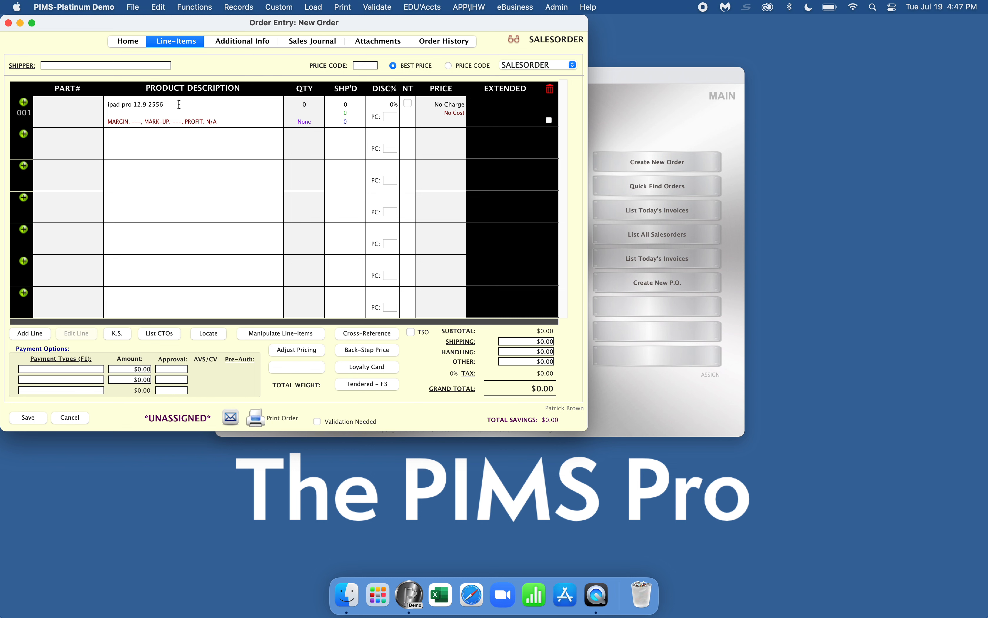
click(179, 104)
key(BackSpace)
key(BackSpace)
text(6)
key(Return)
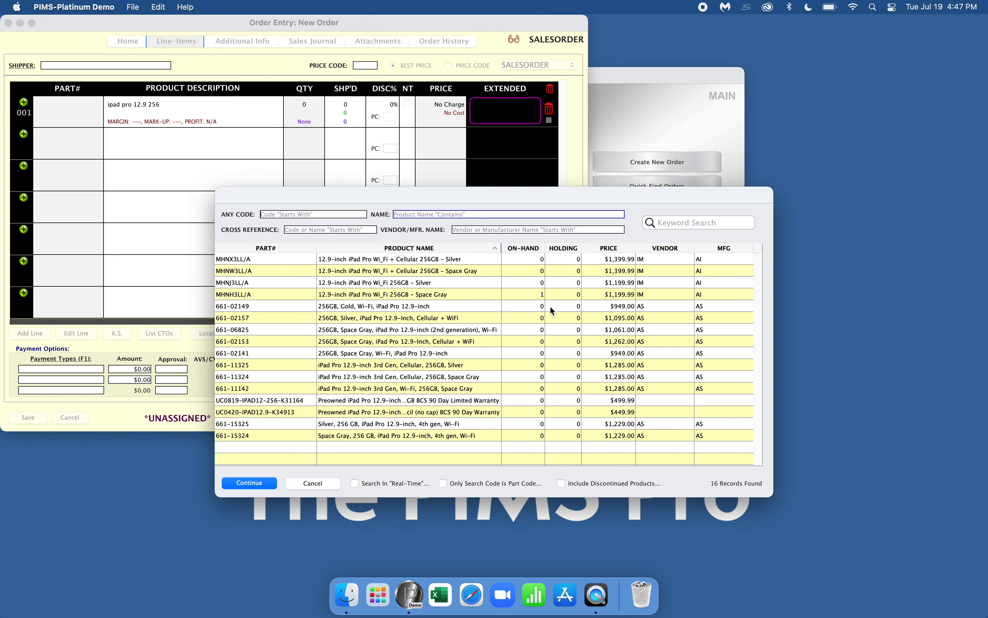
click(477, 298)
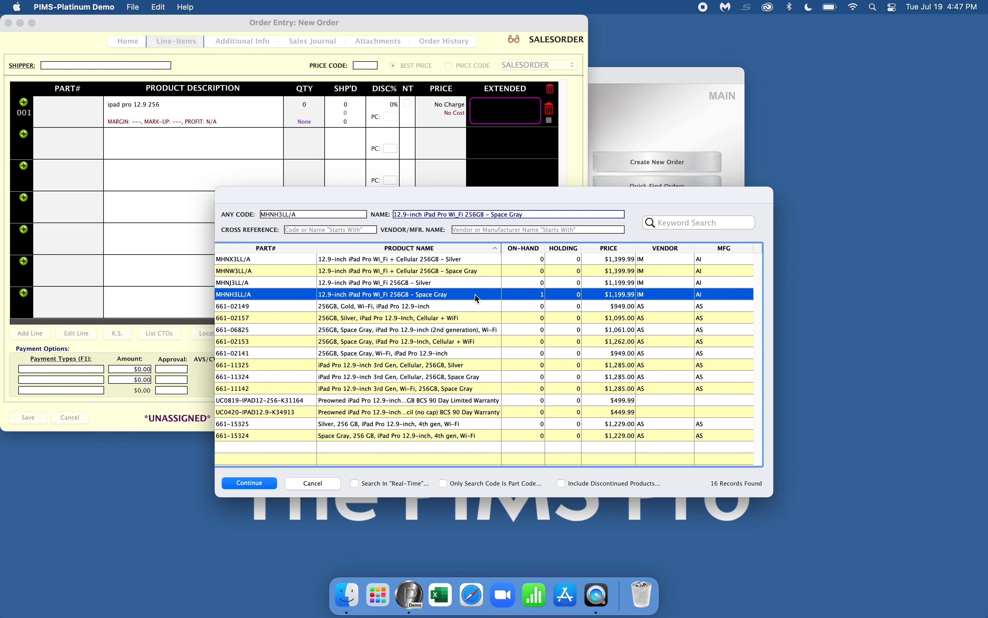
double_click(475, 294)
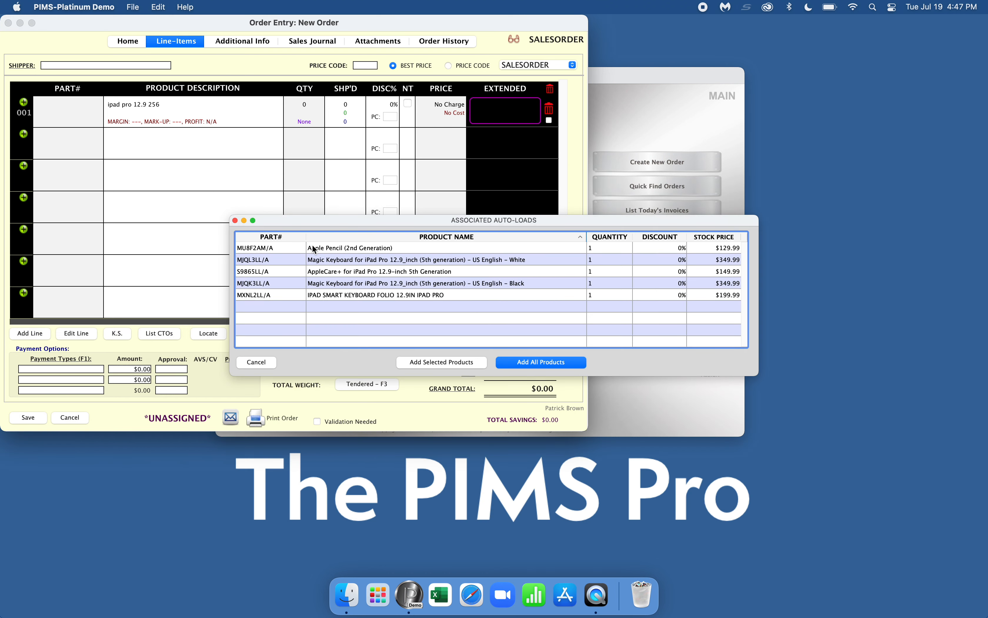
click(262, 360)
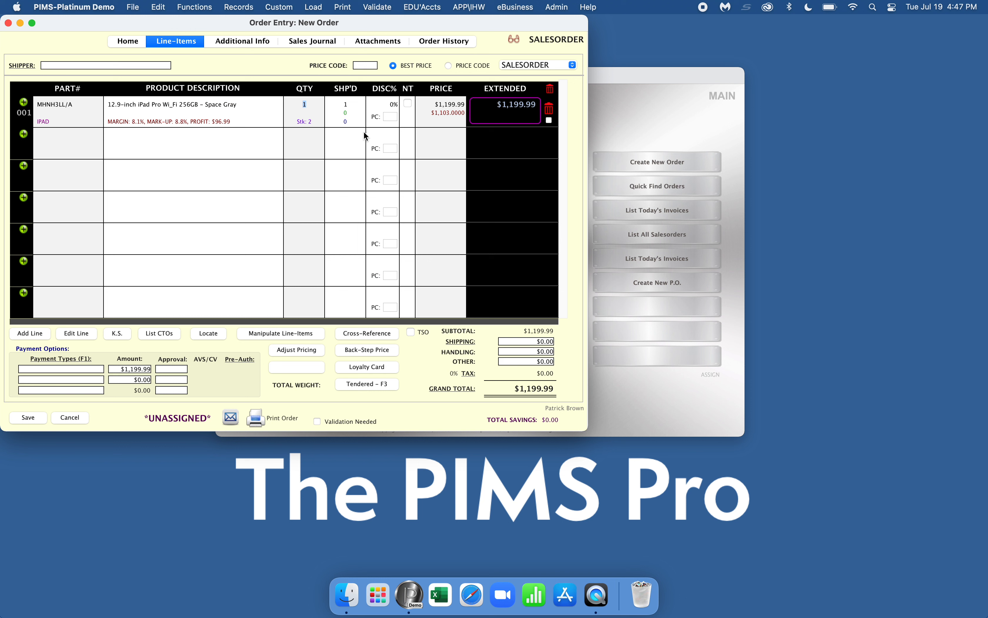
Set line 001's shipped quantity to 0 so the one iPad is backordered.
click(356, 105)
click(335, 105)
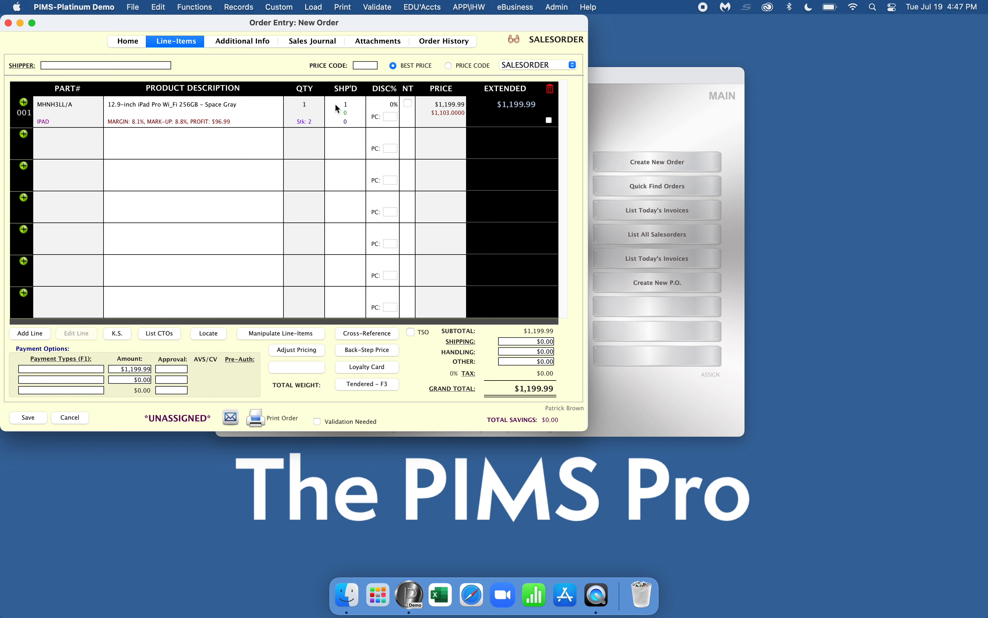
click(345, 105)
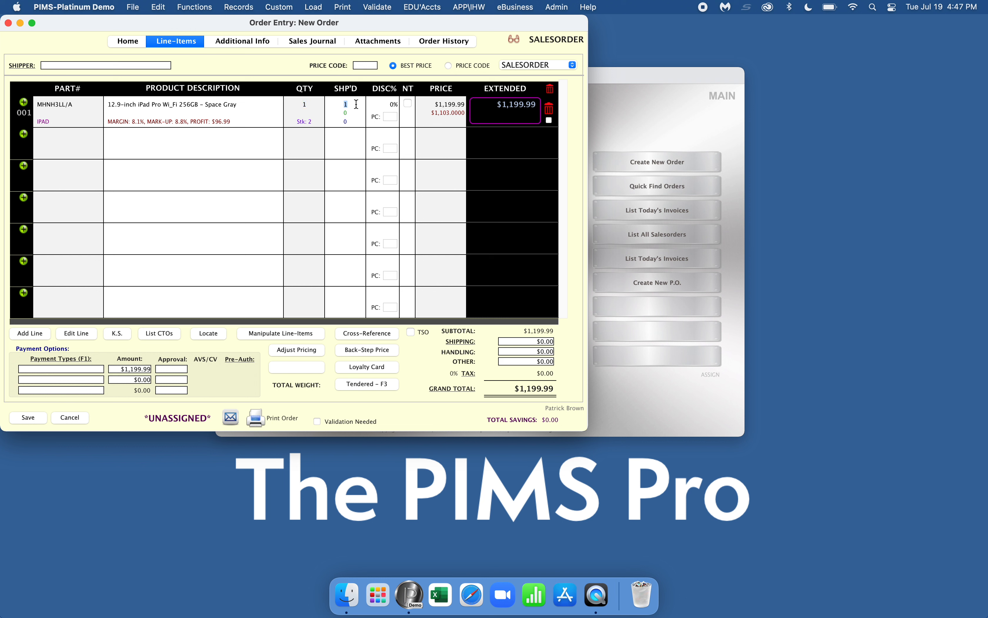
text(0)
key(Tab)
click(459, 115)
click(227, 4)
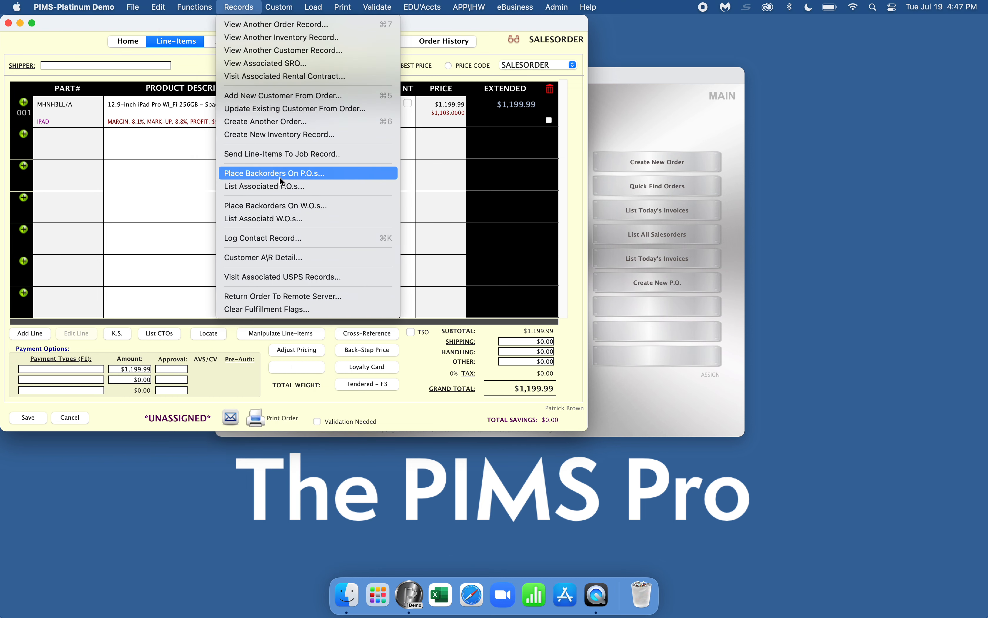
Place the backordered iPad on its own purchase order drop-shipped directly to the customer.
click(280, 177)
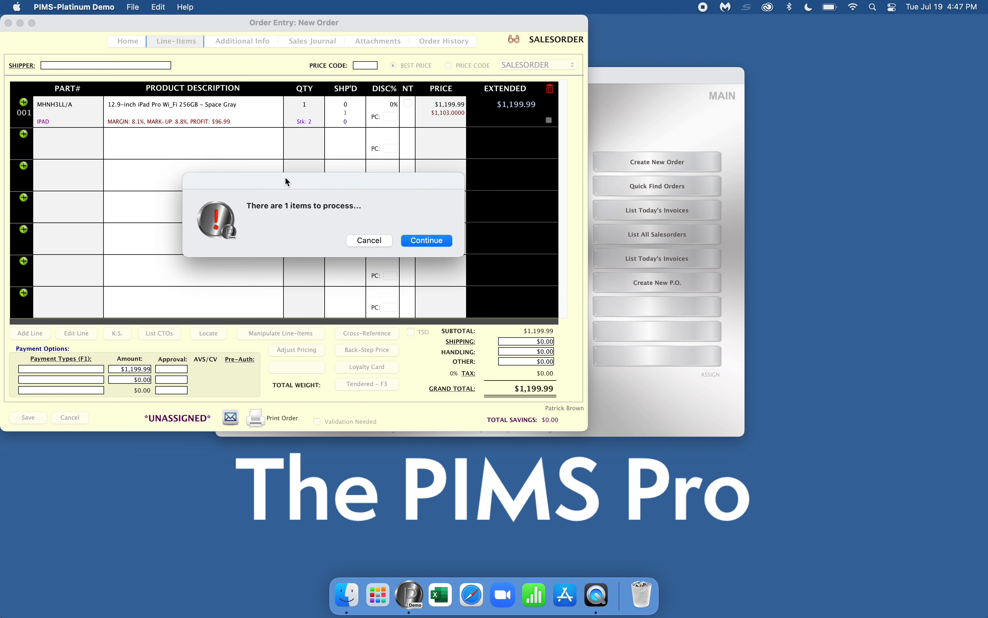
click(429, 241)
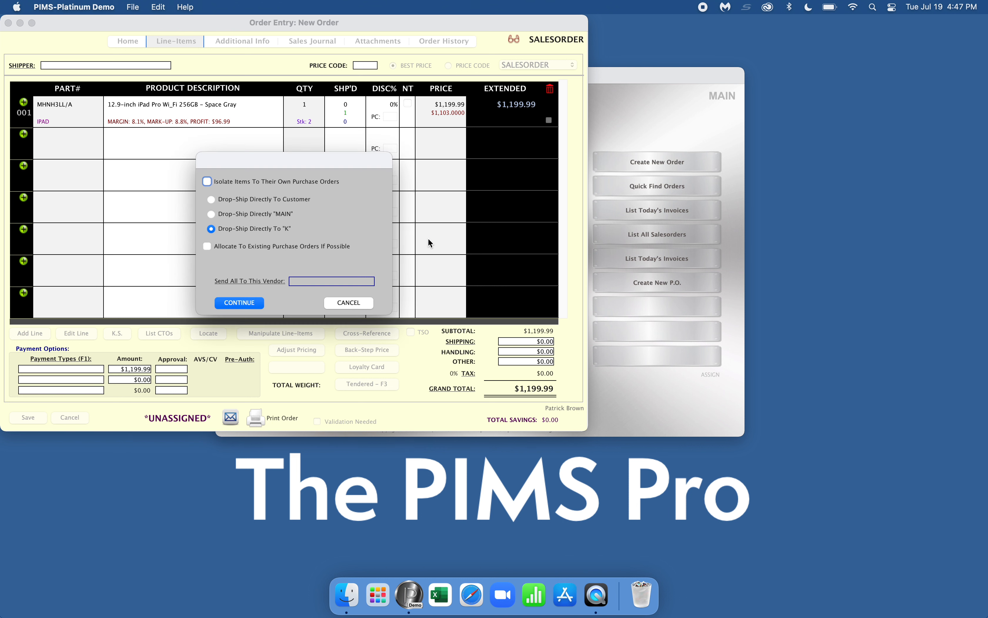
click(224, 200)
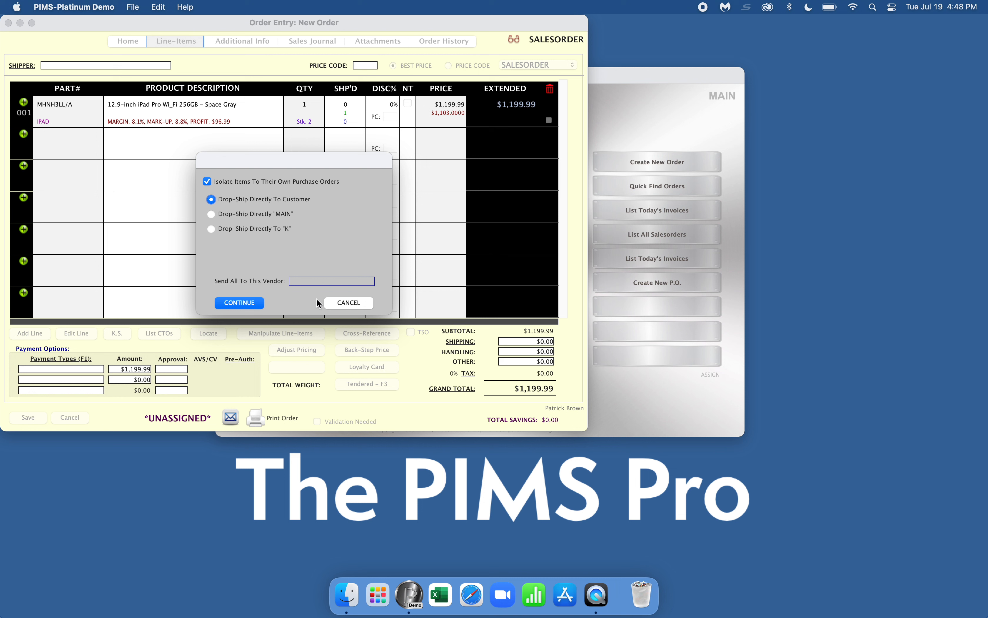
click(249, 307)
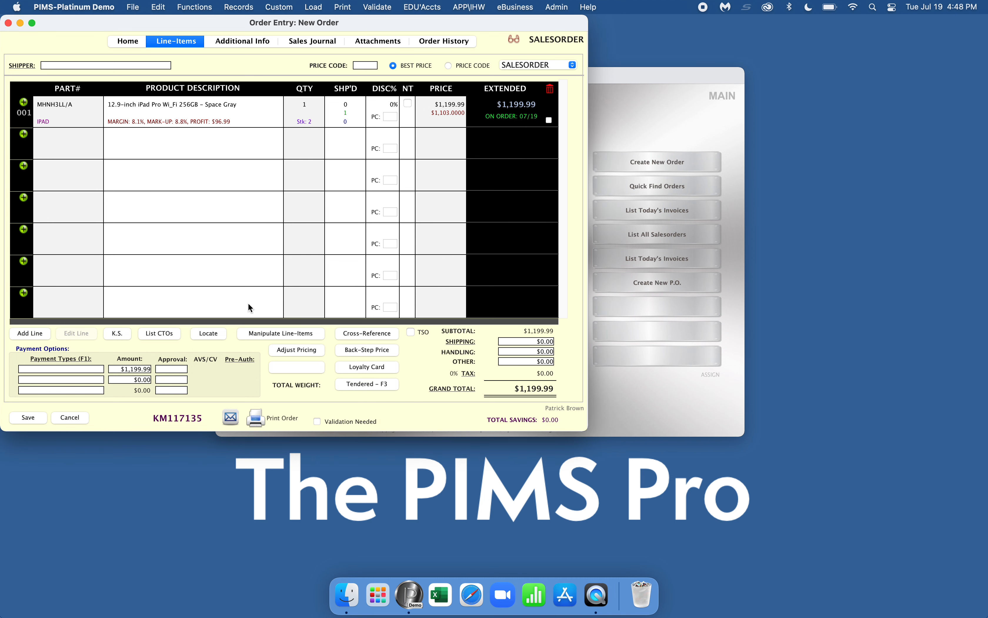
click(241, 7)
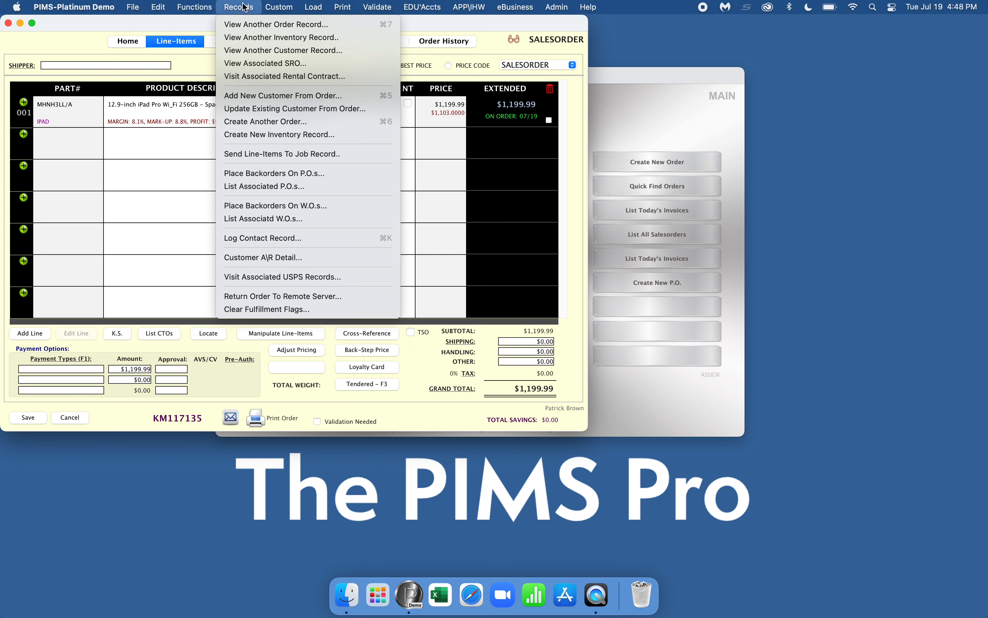
Open drop-ship PO 124235-K ($1,103.00) from the sales order's associated P.O. list.
click(244, 7)
click(243, 6)
click(243, 5)
click(244, 5)
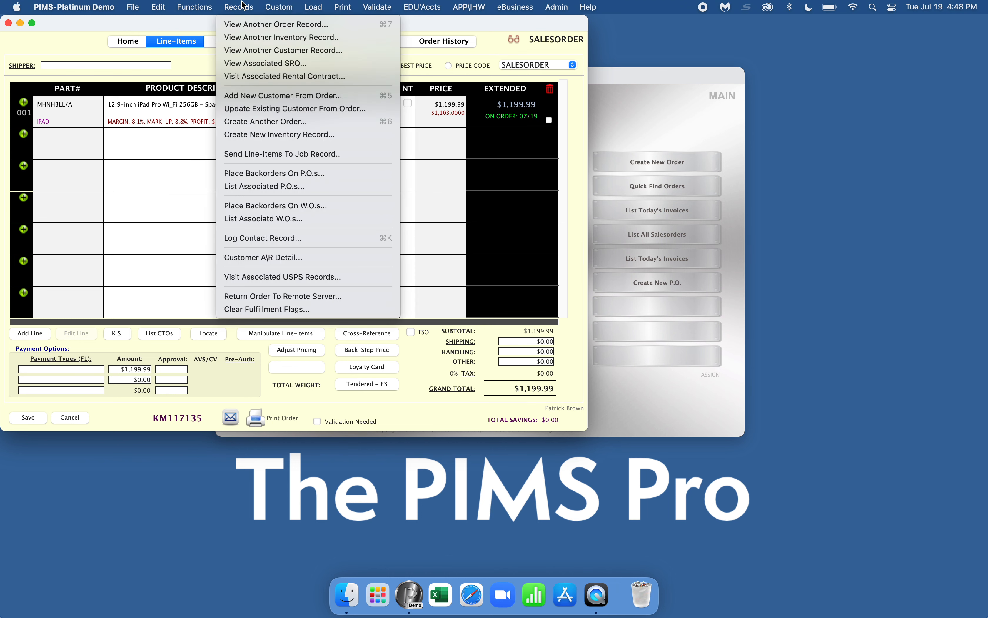
click(264, 186)
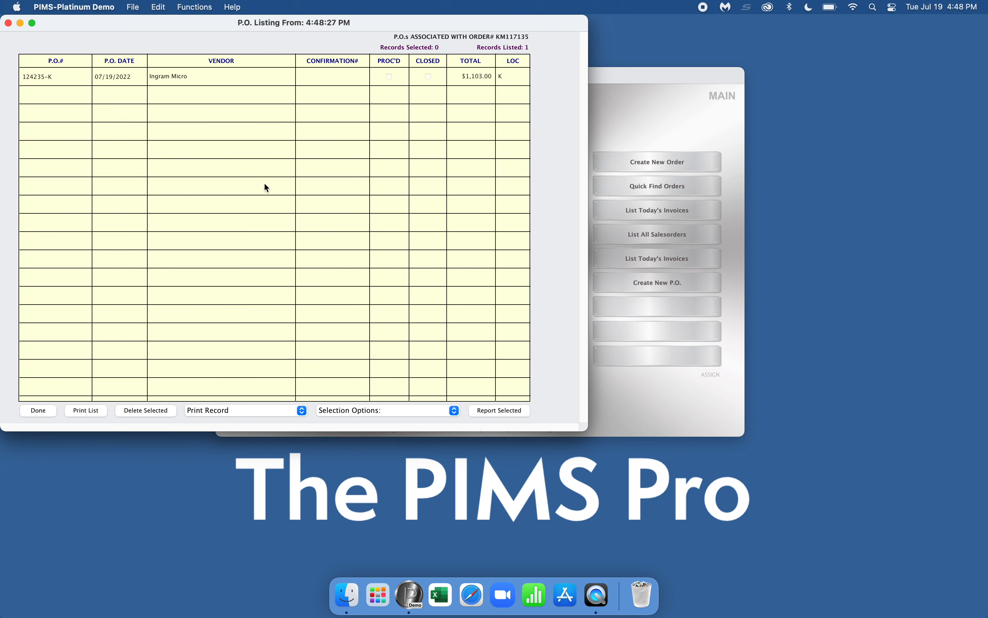
double_click(161, 80)
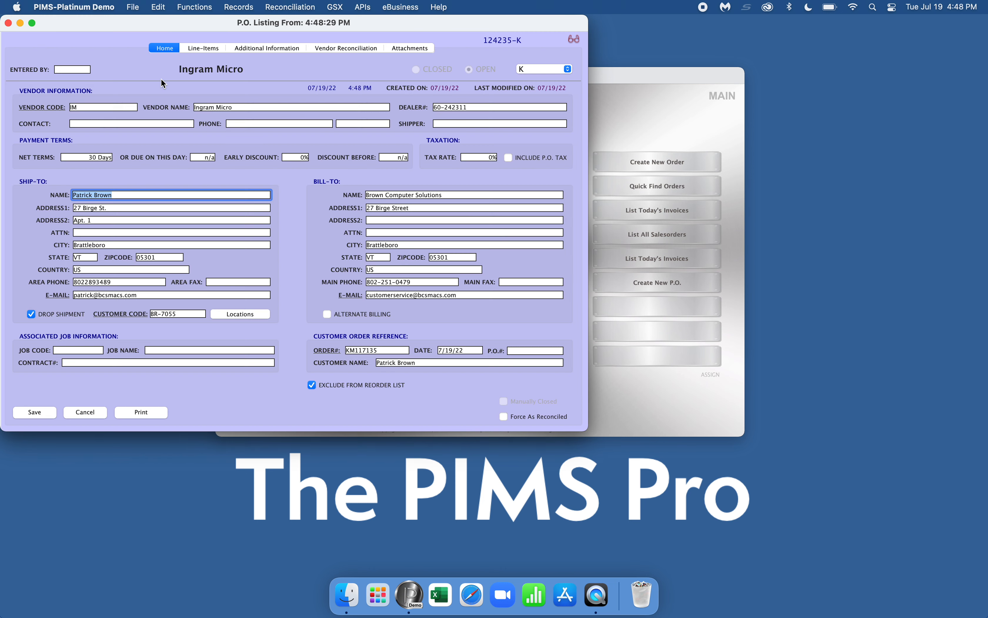